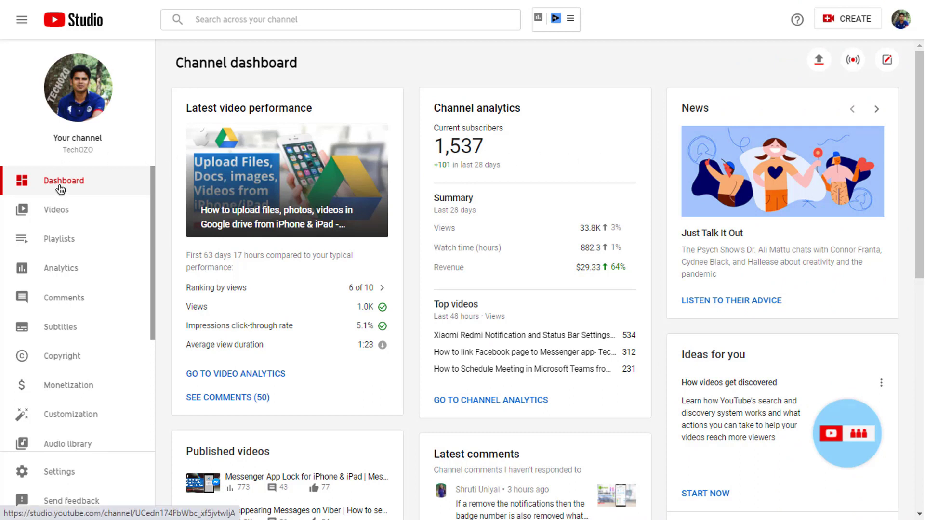
Step: Open channel analytics and chart the $29.33 estimated revenue for the last 28 days
{"action": "left_click", "coordinate": [55, 272]}
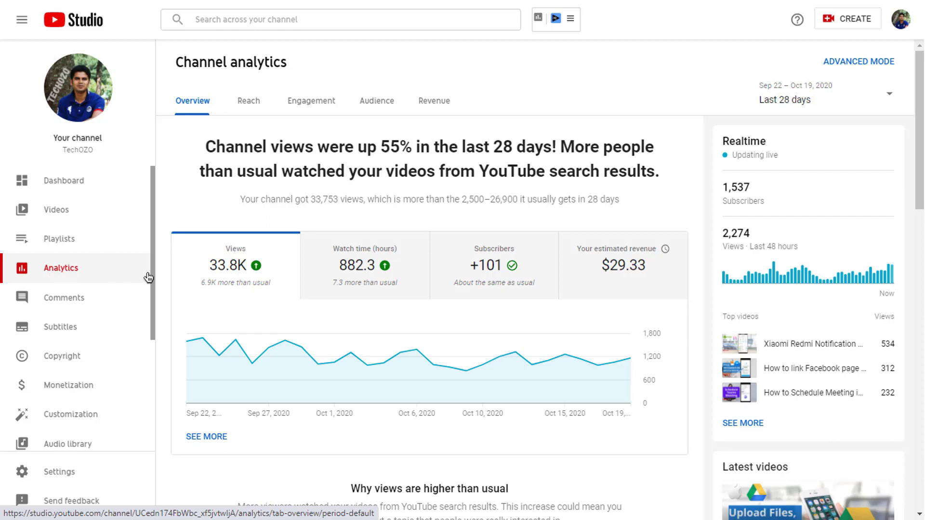
{"action": "mouse_move", "coordinate": [623, 267]}
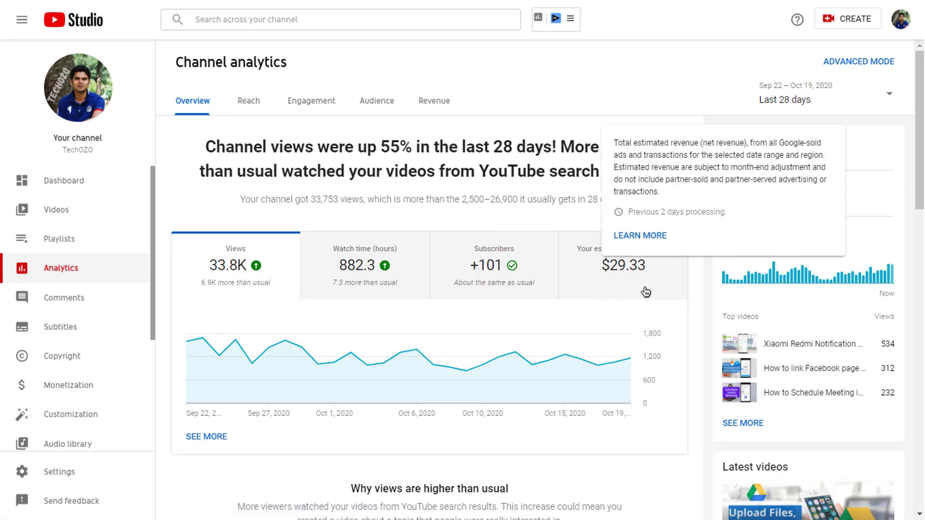
{"action": "left_click", "coordinate": [635, 290]}
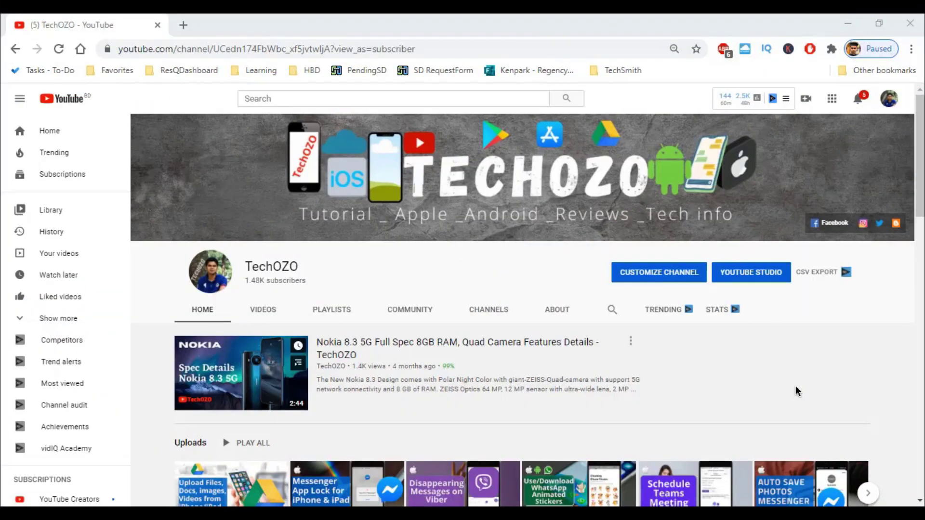
Step: Open the channel's Monetization page in YouTube Studio, showing 1,000 subscribers and 4,268 watch hours
{"action": "left_click", "coordinate": [753, 274]}
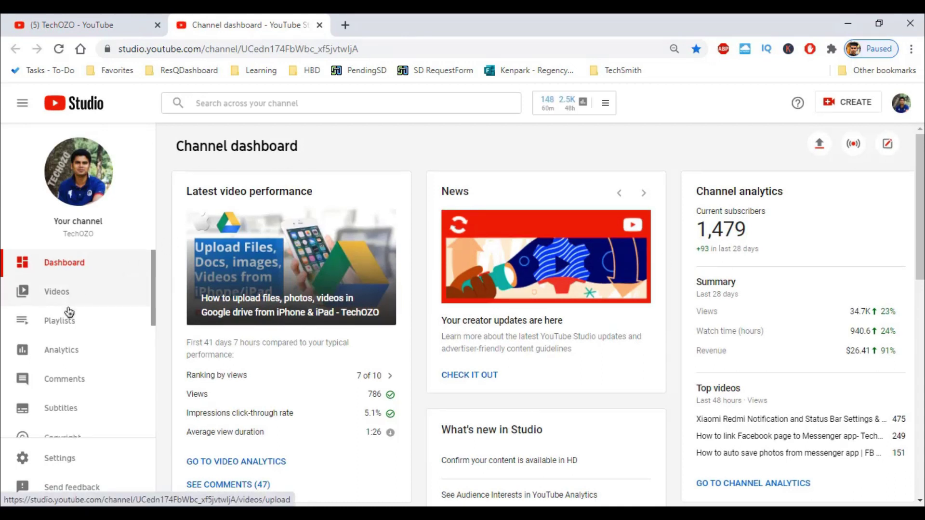
{"action": "scroll", "coordinate": [70, 312], "scroll_direction": "down", "scroll_amount": 2}
{"action": "scroll", "coordinate": [70, 313], "scroll_direction": "down", "scroll_amount": 1}
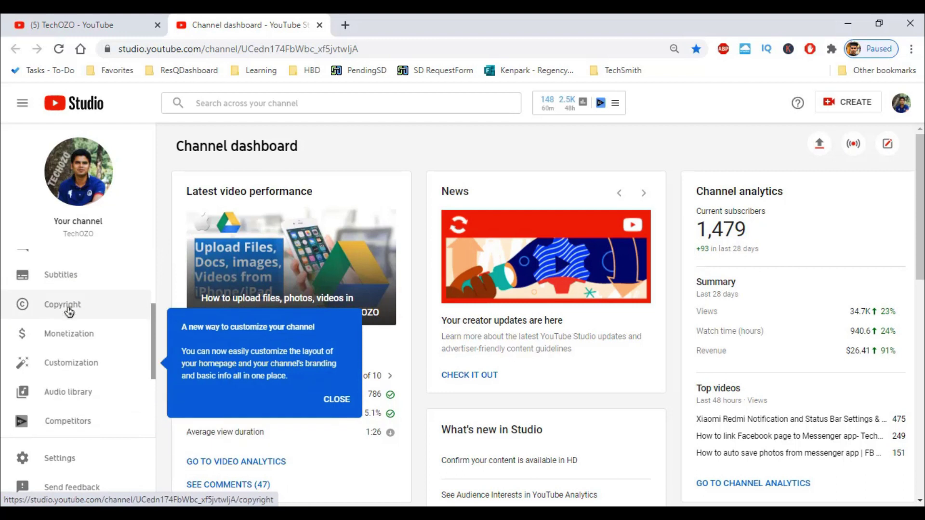
{"action": "left_click", "coordinate": [66, 336]}
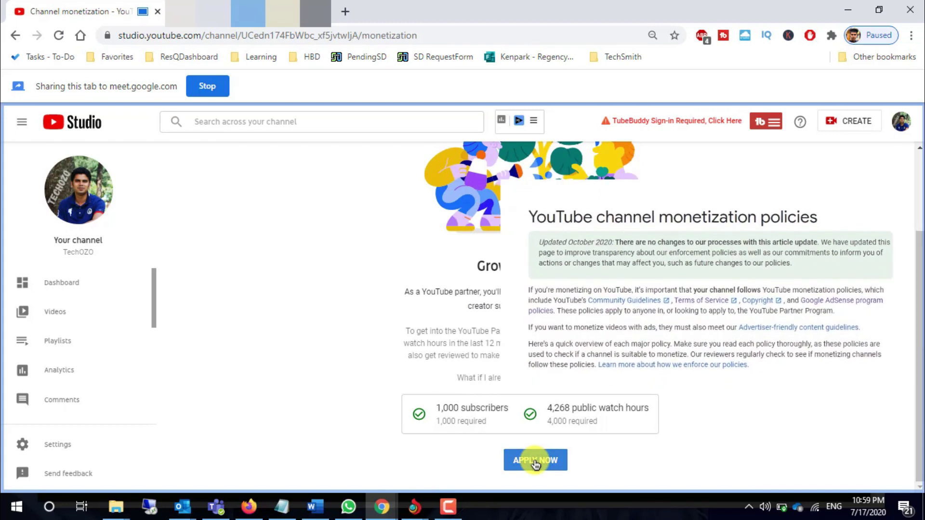
Step: Apply now to the YouTube Partner Program and look over the three setup steps
{"action": "left_click", "coordinate": [536, 461]}
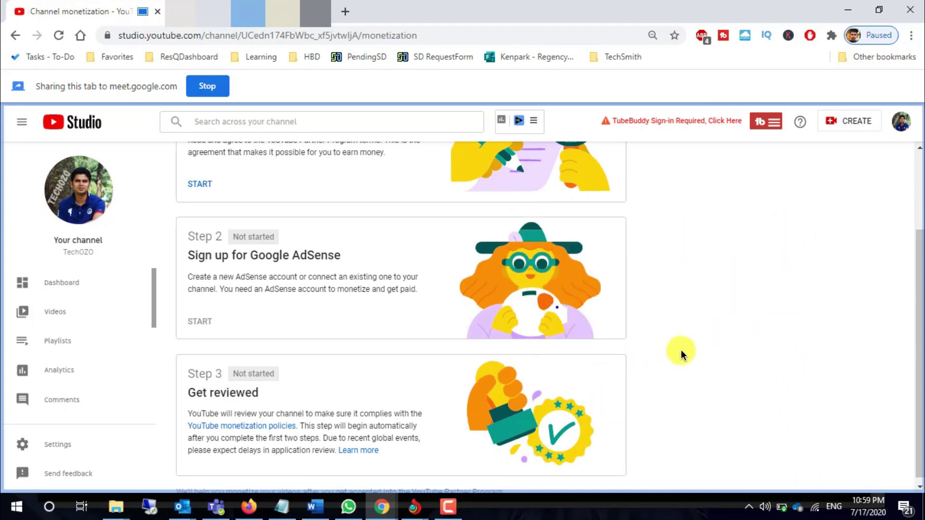
{"action": "scroll", "coordinate": [689, 345], "scroll_direction": "up", "scroll_amount": 3}
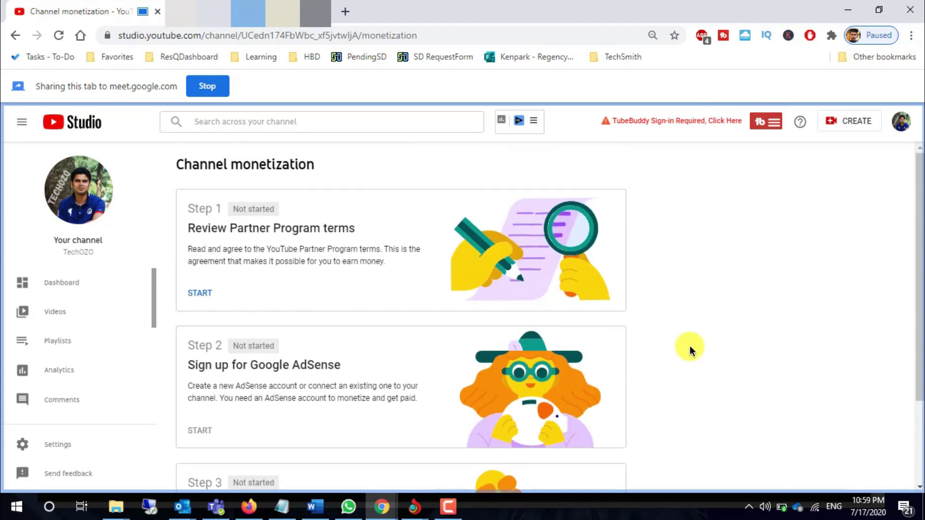
{"action": "scroll", "coordinate": [689, 345], "scroll_direction": "down", "scroll_amount": 2}
{"action": "scroll", "coordinate": [689, 345], "scroll_direction": "up", "scroll_amount": 2}
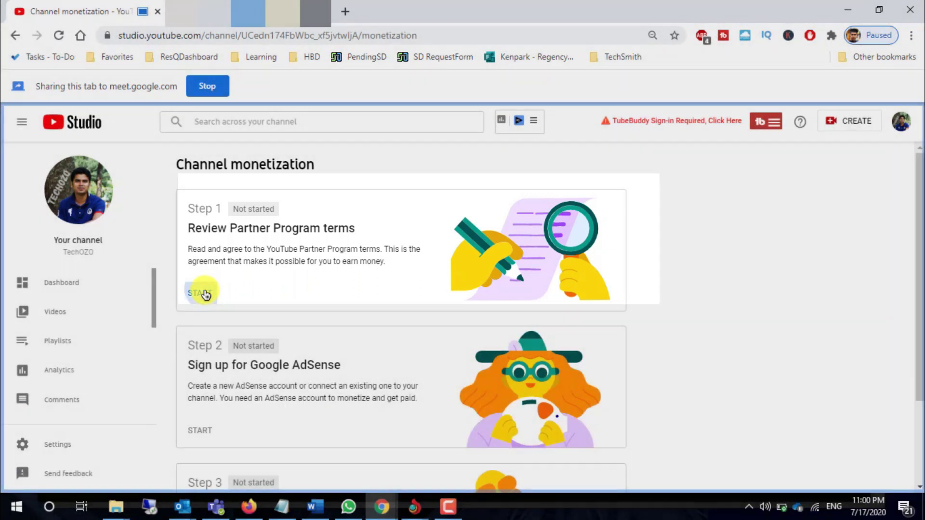
Step: Read through the Step 1 Partner Program terms, tick the agreement and accept them
{"action": "left_click", "coordinate": [201, 293]}
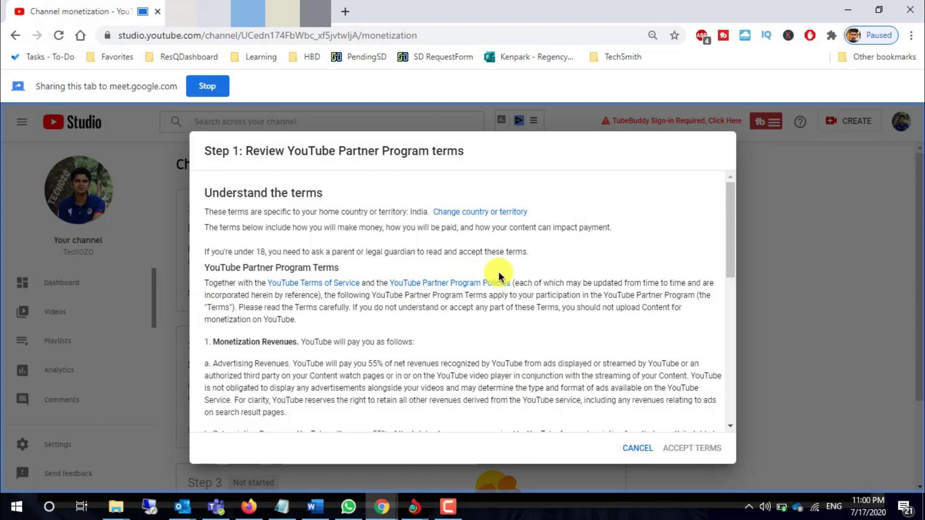
{"action": "scroll", "coordinate": [498, 271], "scroll_direction": "down", "scroll_amount": 4}
{"action": "scroll", "coordinate": [499, 272], "scroll_direction": "down", "scroll_amount": 4}
{"action": "scroll", "coordinate": [498, 272], "scroll_direction": "down", "scroll_amount": 3}
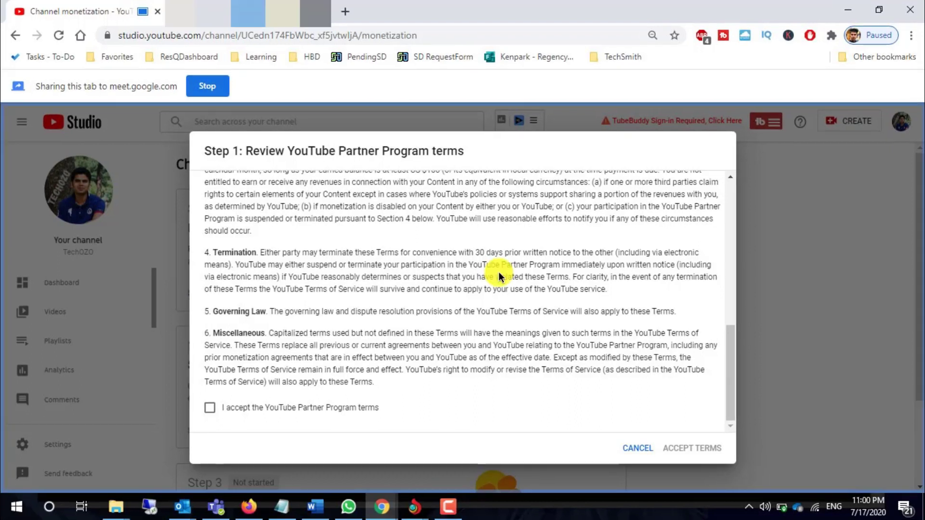
{"action": "left_click", "coordinate": [209, 410]}
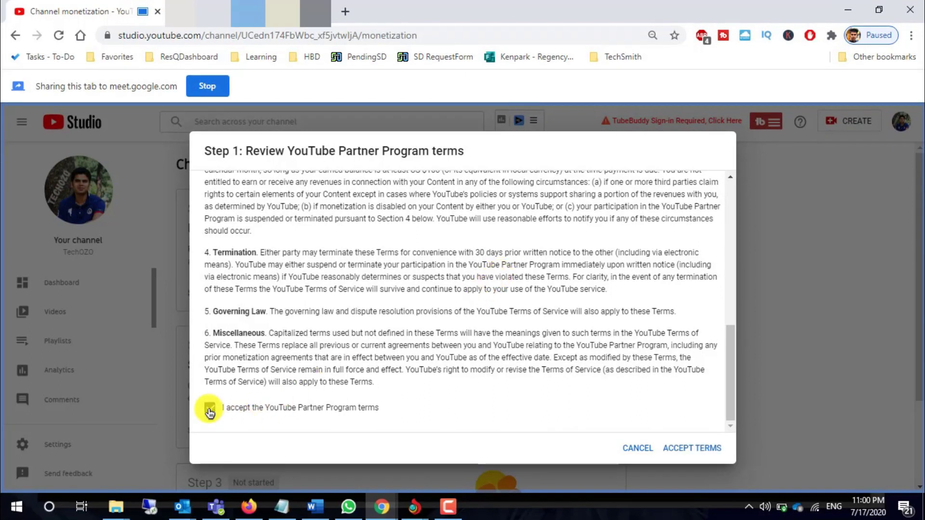
{"action": "left_click", "coordinate": [688, 450]}
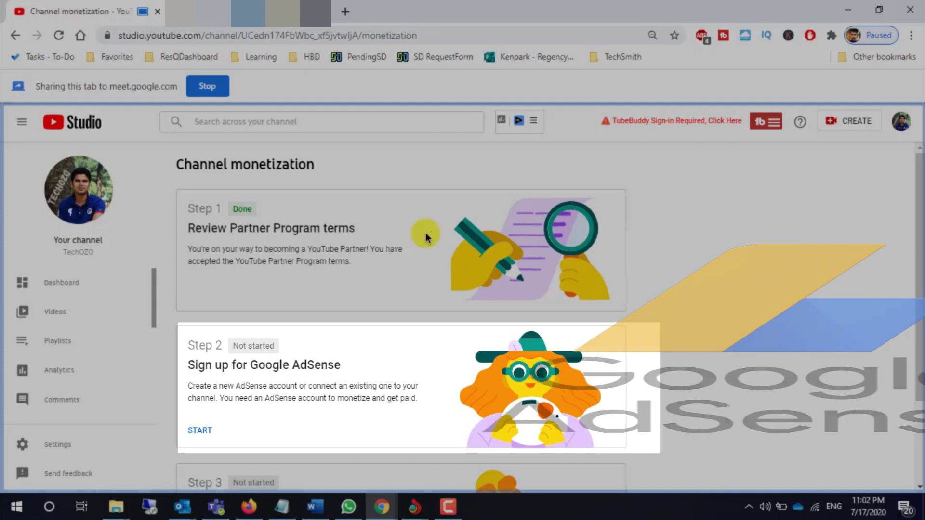
Step: Scroll down to Step 2, Sign up for Google AdSense
{"action": "scroll", "coordinate": [461, 330], "scroll_direction": "down", "scroll_amount": 2}
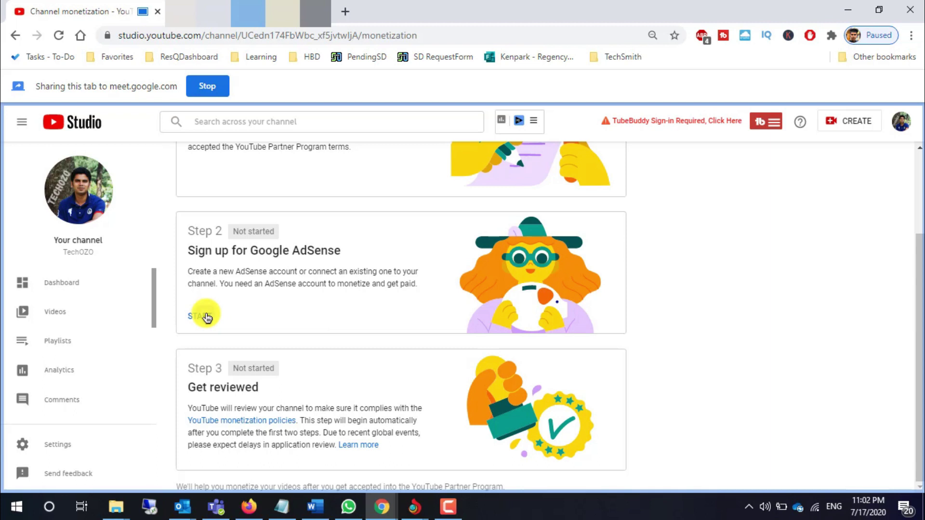
Step: Start the AdSense step and answer 'No, I don't have an existing account'
{"action": "left_click", "coordinate": [207, 317]}
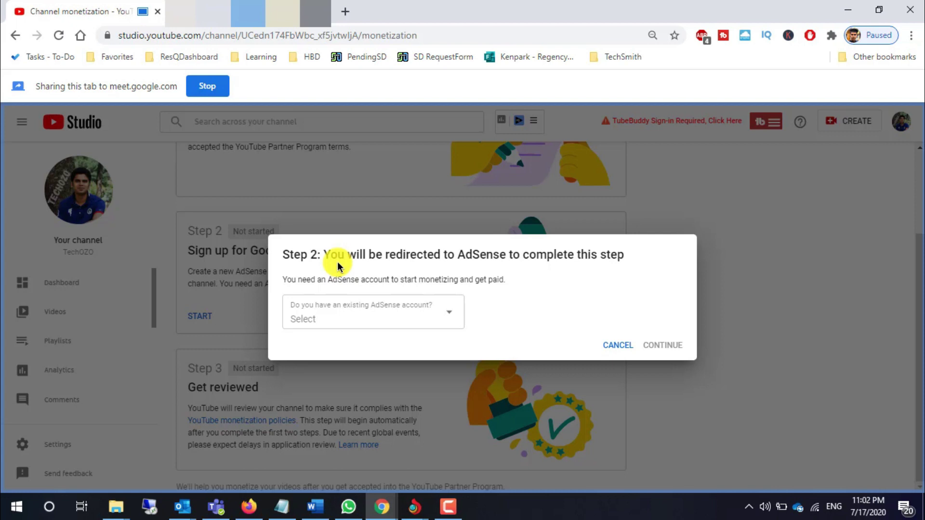
{"action": "left_click", "coordinate": [450, 318]}
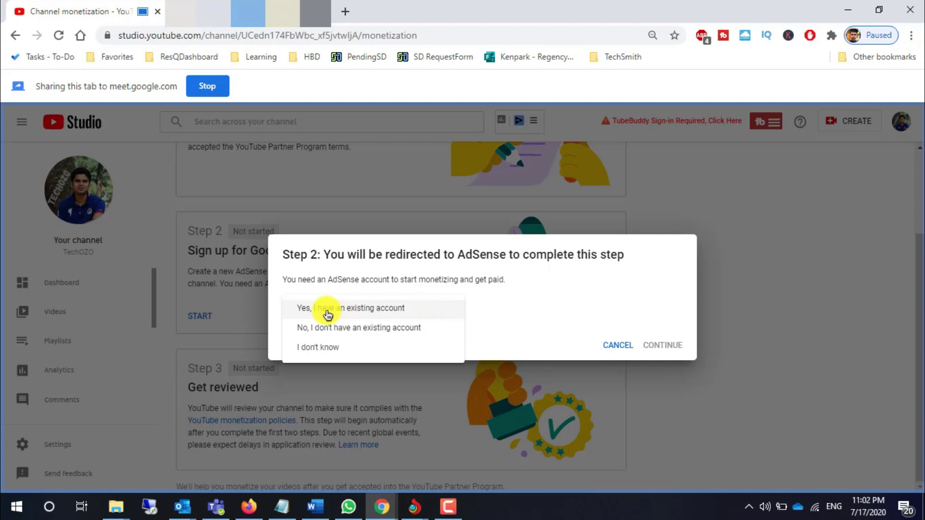
{"action": "left_click", "coordinate": [353, 333]}
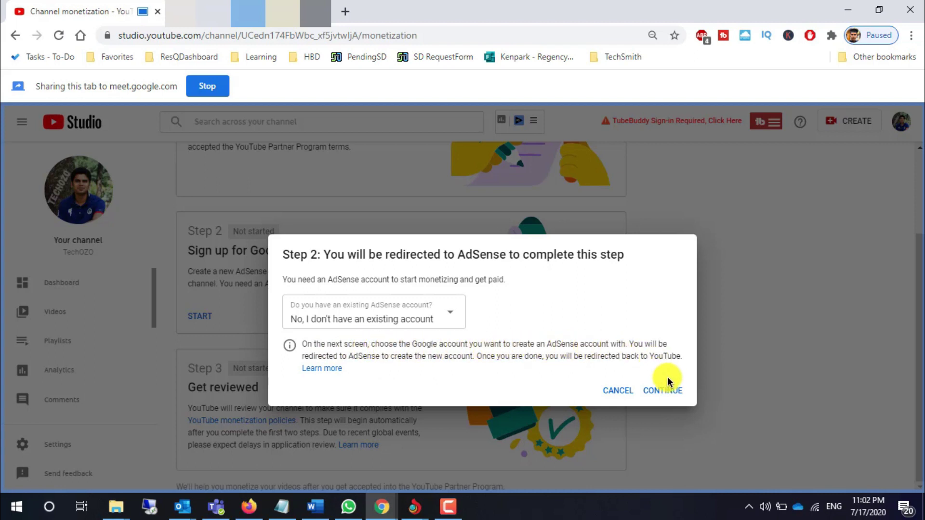
Step: Continue to Google AdSense and sign in with the channel's Google account
{"action": "left_click", "coordinate": [673, 393]}
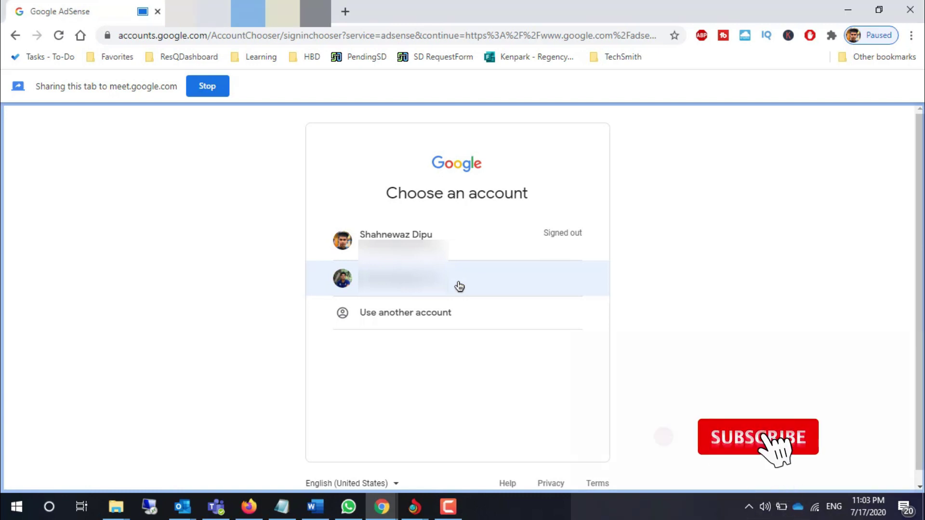
{"action": "left_click", "coordinate": [460, 287]}
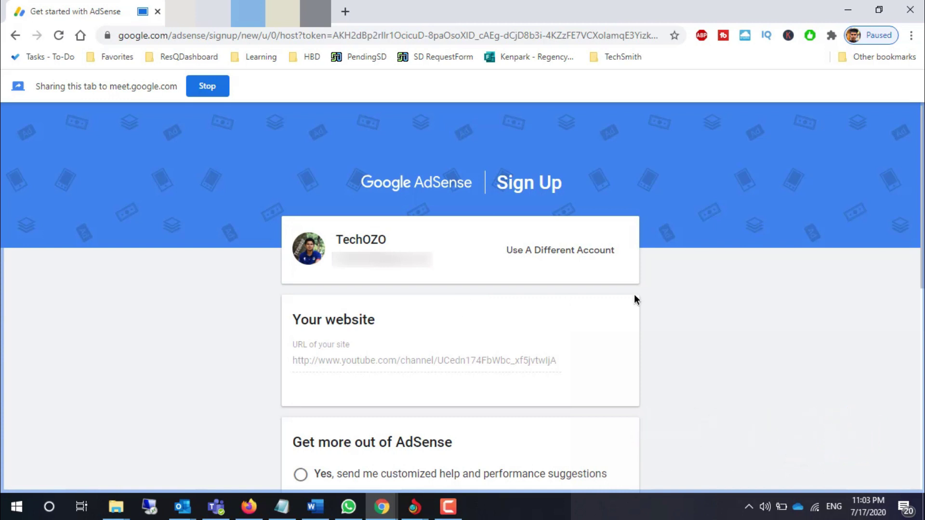
{"action": "scroll", "coordinate": [634, 295], "scroll_direction": "down", "scroll_amount": 1}
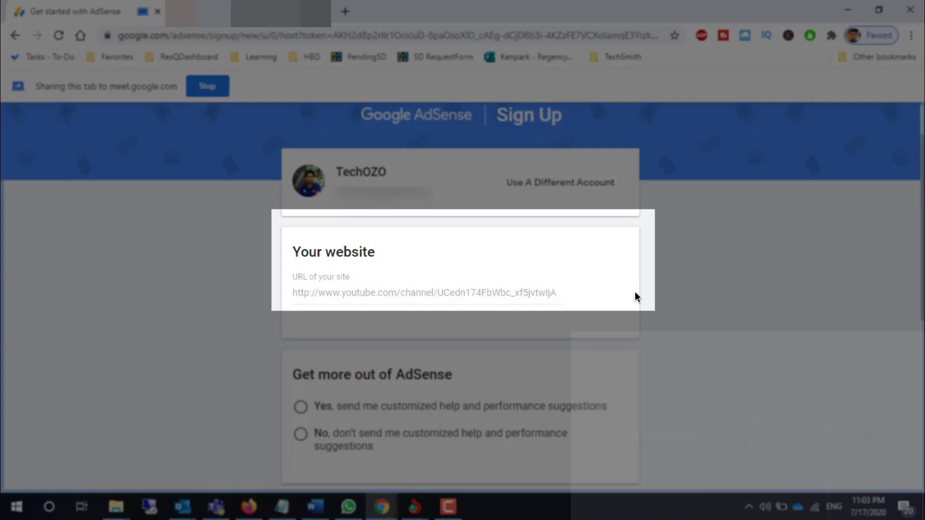
{"action": "scroll", "coordinate": [635, 291], "scroll_direction": "down", "scroll_amount": 1}
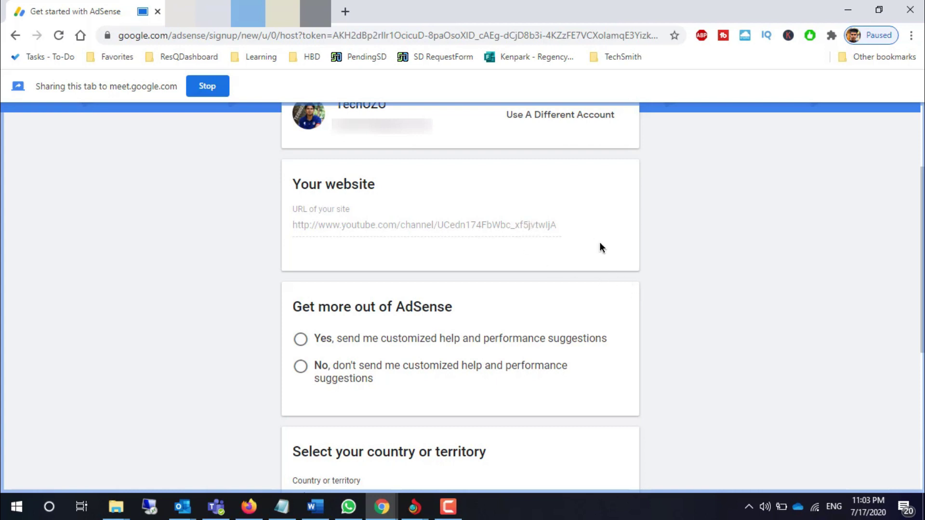
{"action": "scroll", "coordinate": [599, 242], "scroll_direction": "down", "scroll_amount": 1}
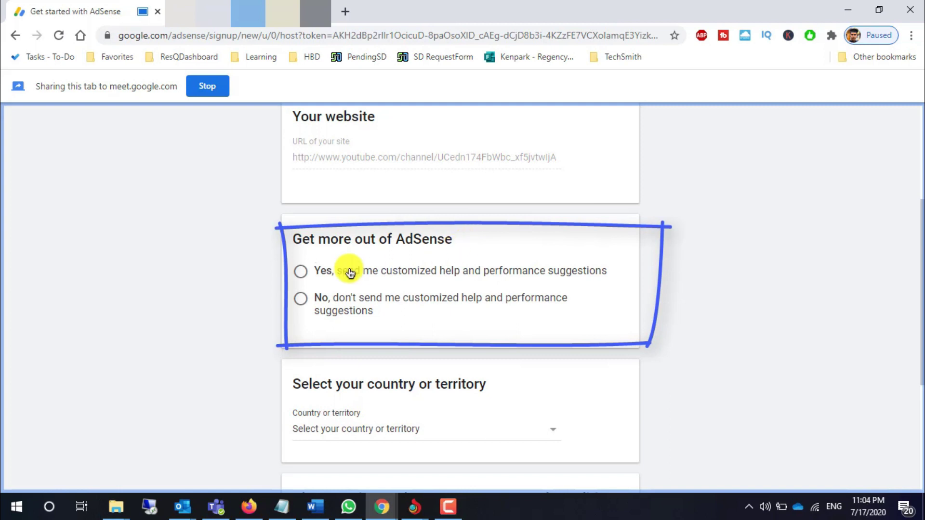
Step: Opt in to suggestions, choose Bangladesh as the country, accept the terms and create the account
{"action": "left_click", "coordinate": [300, 270]}
{"action": "scroll", "coordinate": [655, 288], "scroll_direction": "down", "scroll_amount": 3}
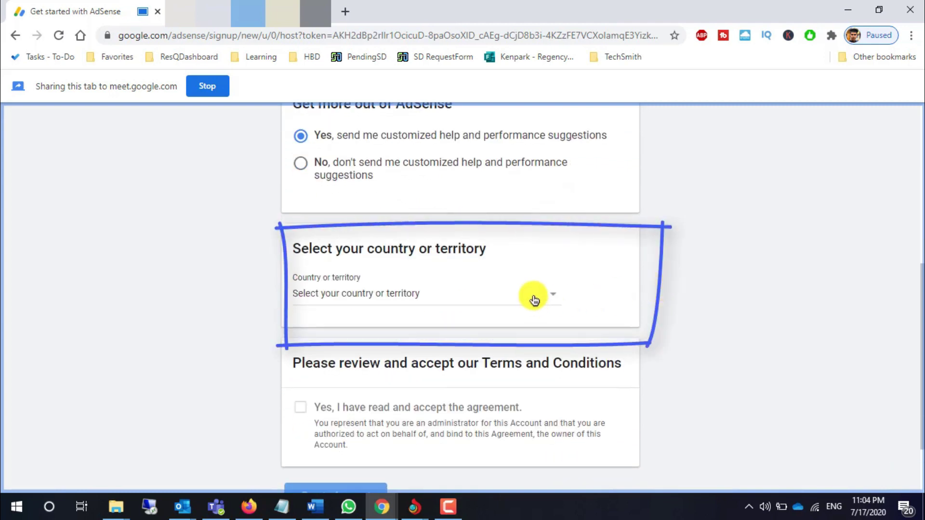
{"action": "left_click", "coordinate": [548, 298]}
{"action": "scroll", "coordinate": [462, 325], "scroll_direction": "down", "scroll_amount": 6}
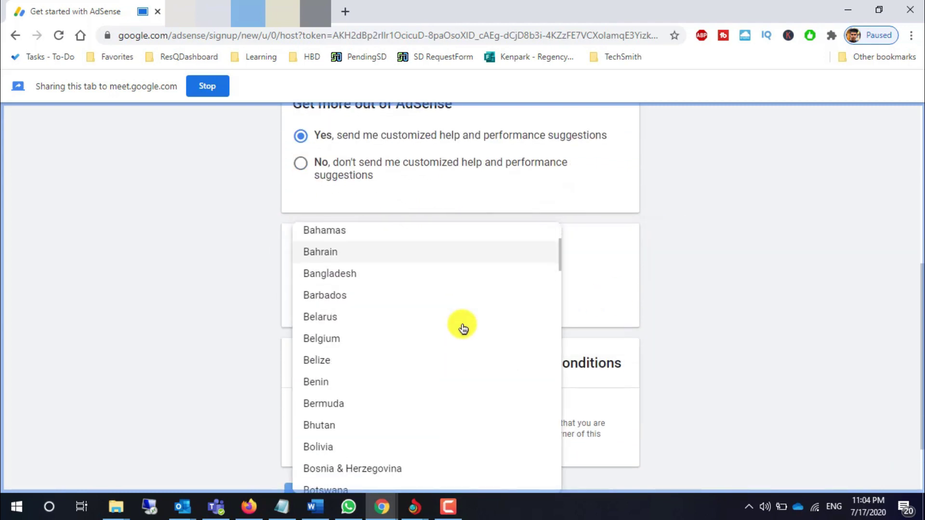
{"action": "left_click", "coordinate": [351, 275]}
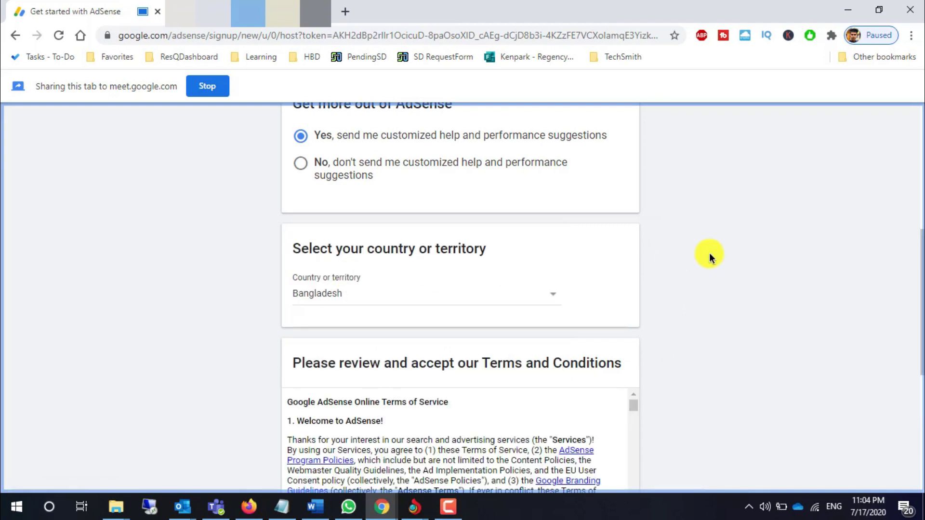
{"action": "scroll", "coordinate": [709, 253], "scroll_direction": "down", "scroll_amount": 2}
{"action": "scroll", "coordinate": [709, 253], "scroll_direction": "down", "scroll_amount": 2}
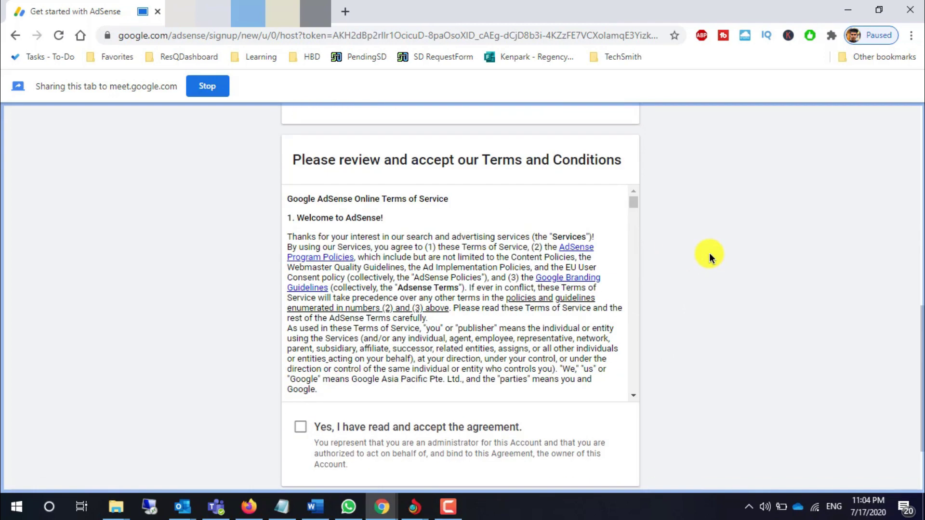
{"action": "scroll", "coordinate": [710, 253], "scroll_direction": "down", "scroll_amount": 1}
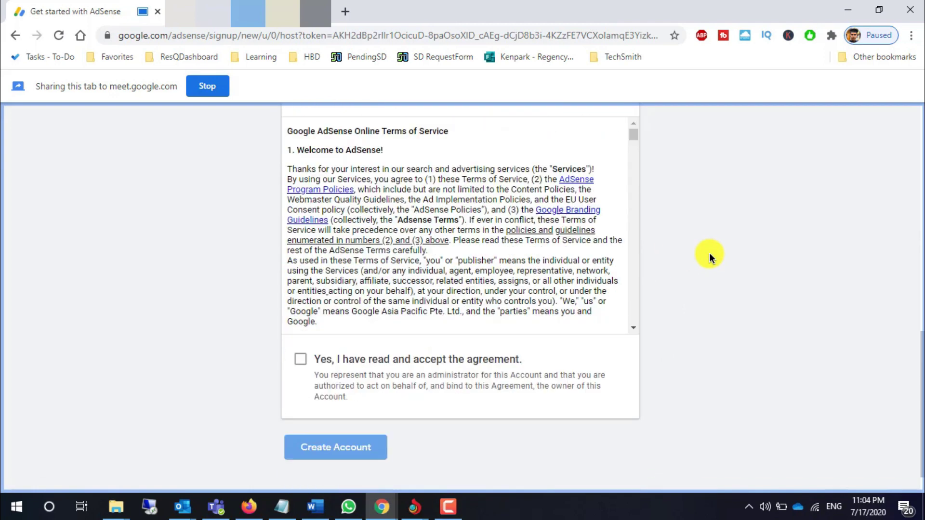
{"action": "left_click", "coordinate": [302, 361]}
{"action": "left_click", "coordinate": [337, 448]}
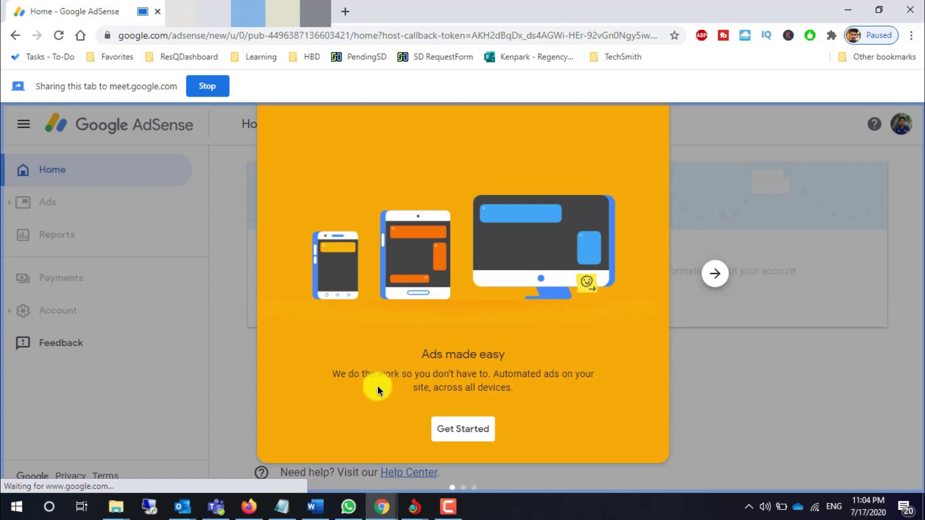
Step: Dismiss the 'Ads made easy' welcome with Get Started
{"action": "left_click", "coordinate": [460, 430]}
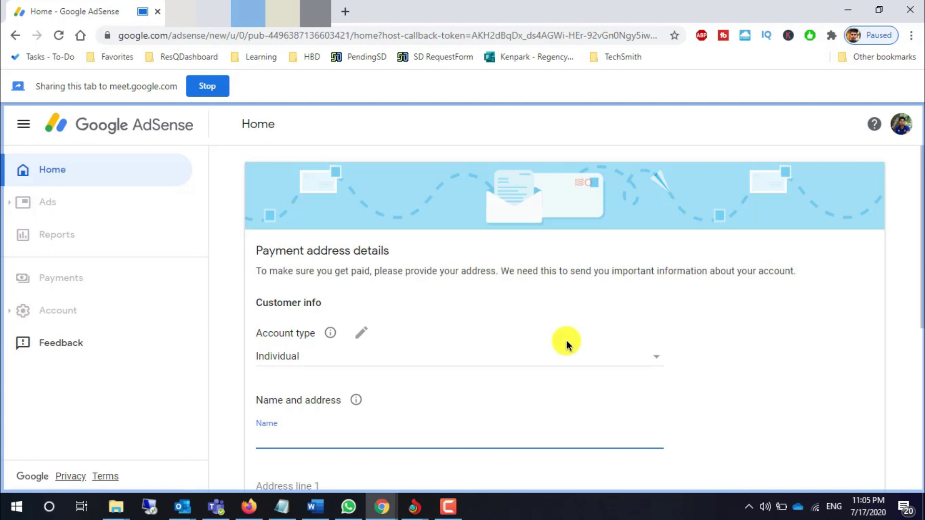
{"action": "scroll", "coordinate": [566, 341], "scroll_direction": "down", "scroll_amount": 1}
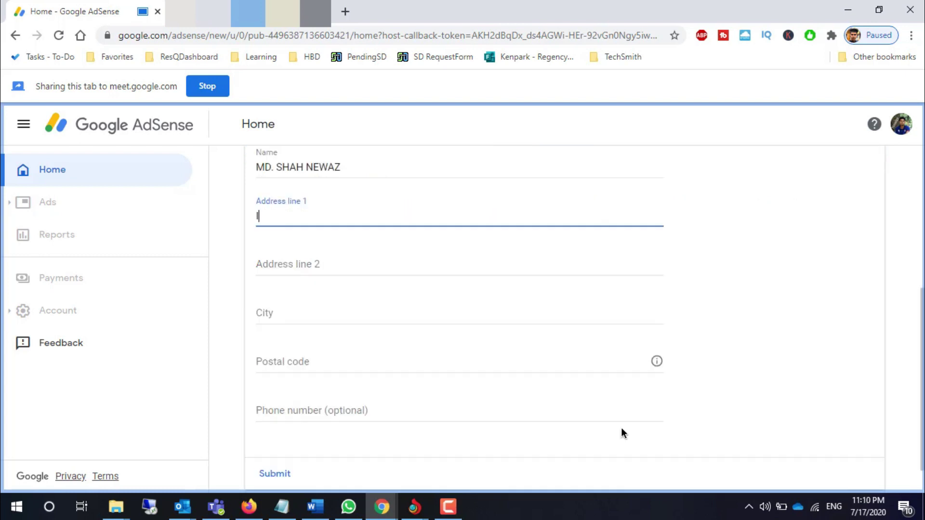
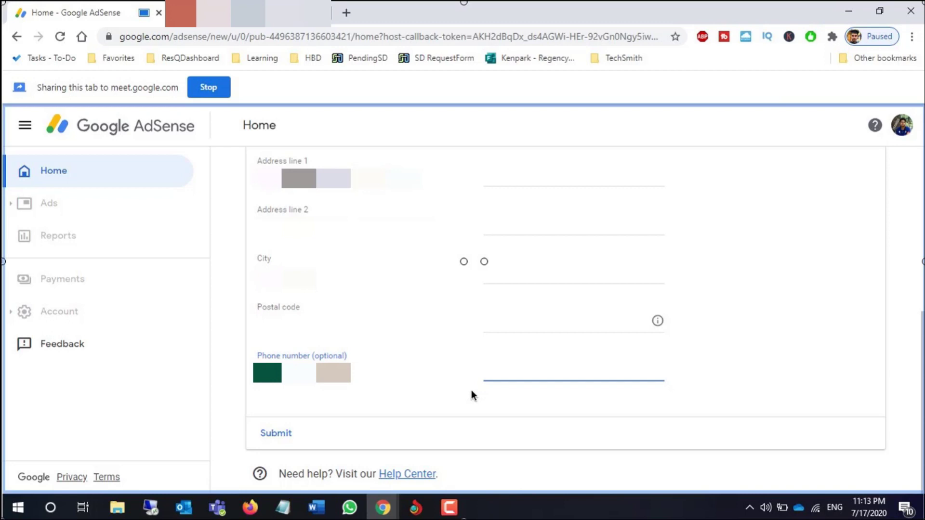
{"action": "left_click", "coordinate": [275, 433]}
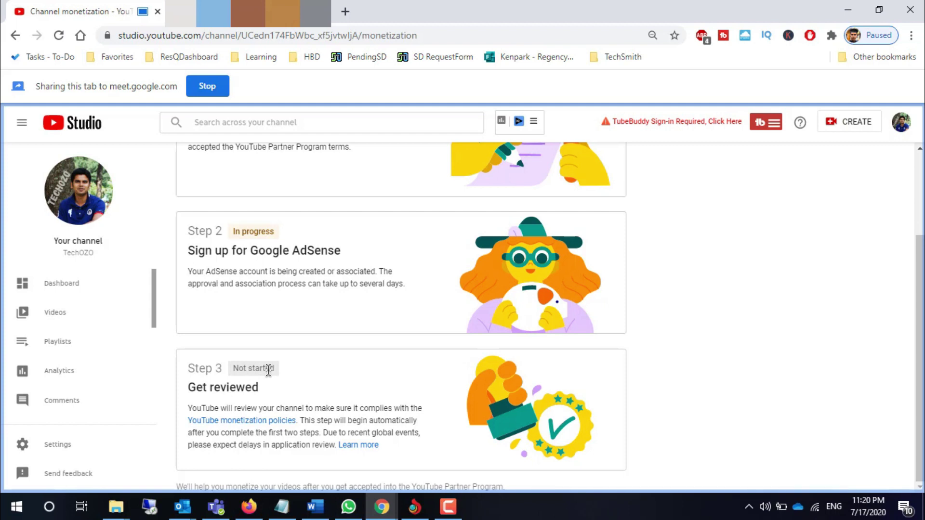
Step: Reload the Channel monetization page to update the AdSense step status
{"action": "left_click", "coordinate": [59, 36]}
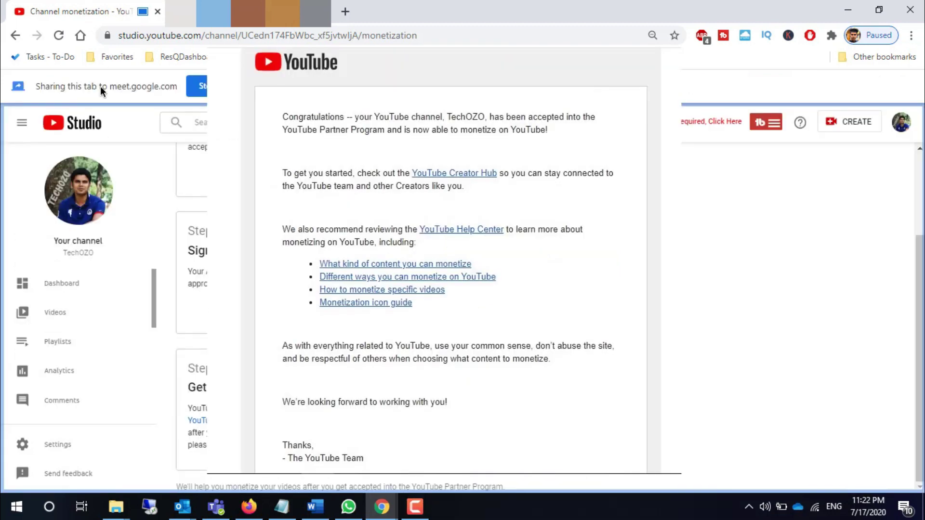
Step: Go to the TechOZO channel dashboard from the Studio sidebar
{"action": "left_click", "coordinate": [78, 283]}
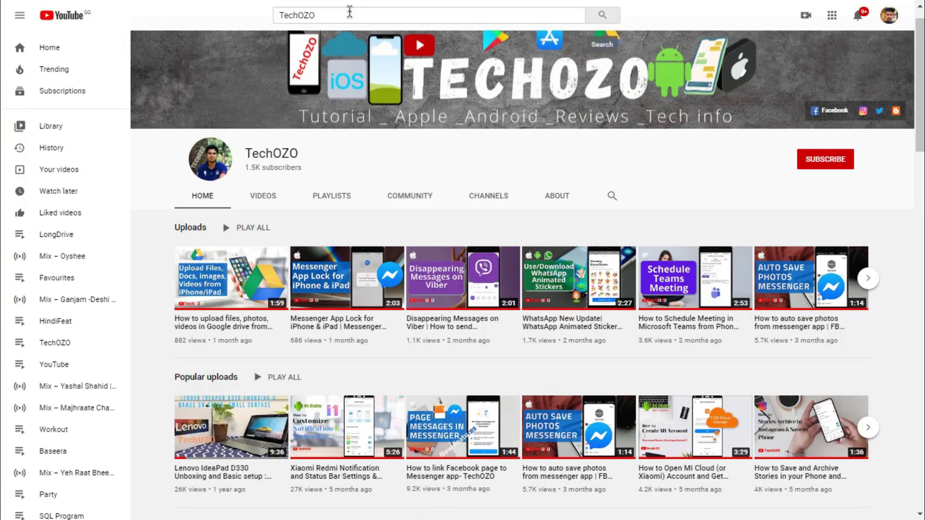
Step: Subscribe to TechOZO and set its bell notifications to All
{"action": "left_click", "coordinate": [834, 160]}
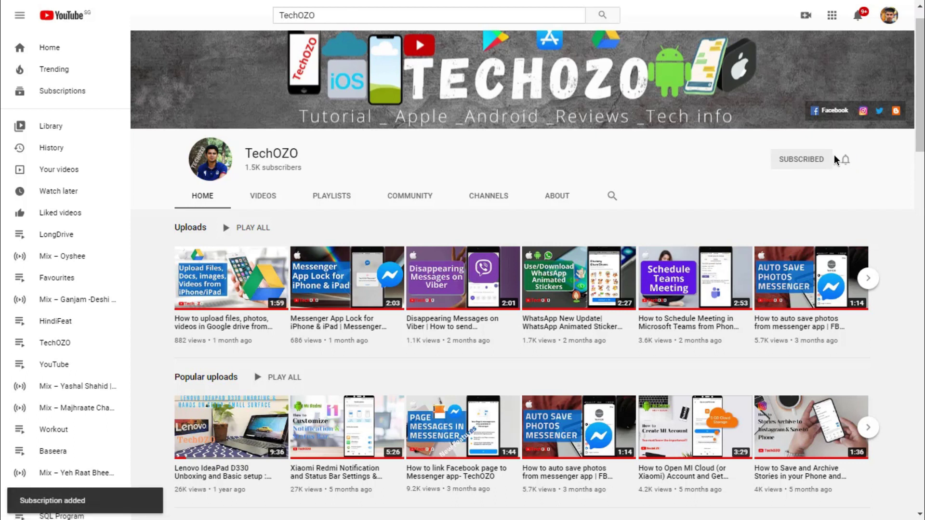
{"action": "left_click", "coordinate": [847, 161]}
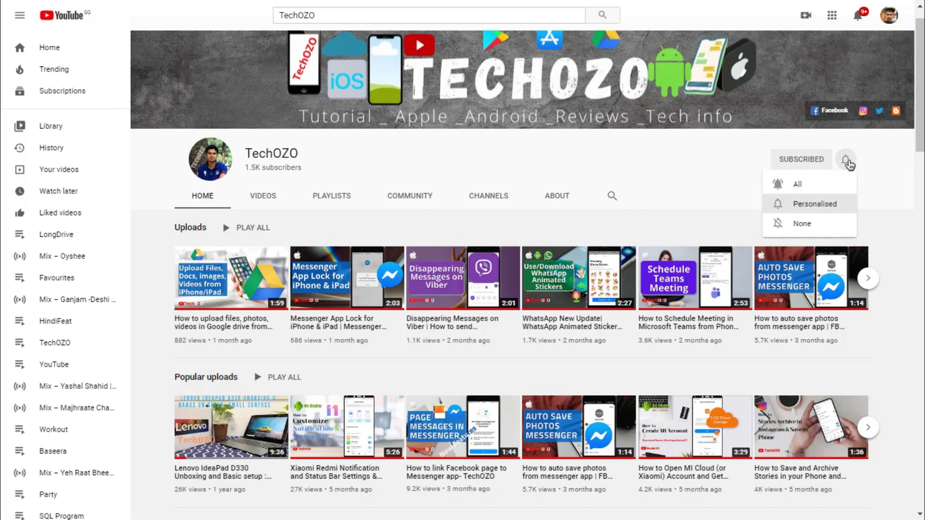
{"action": "left_click", "coordinate": [835, 188]}
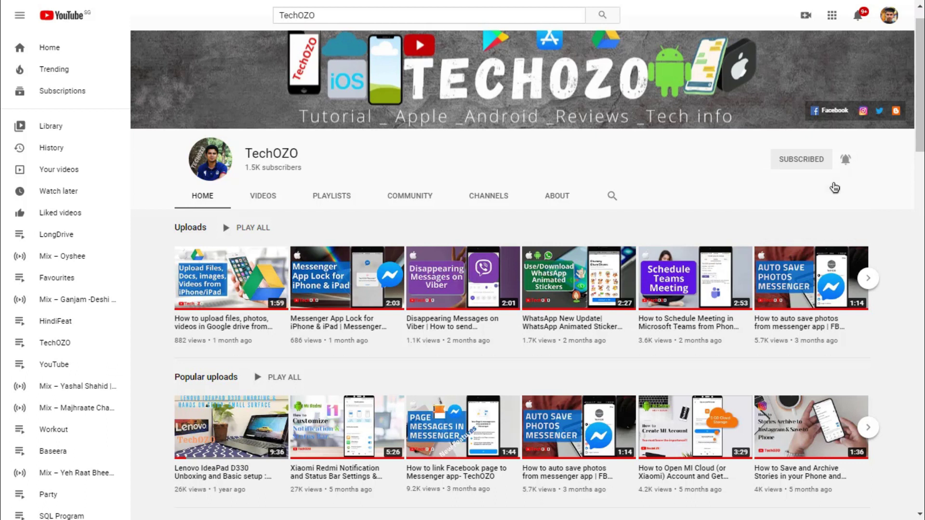